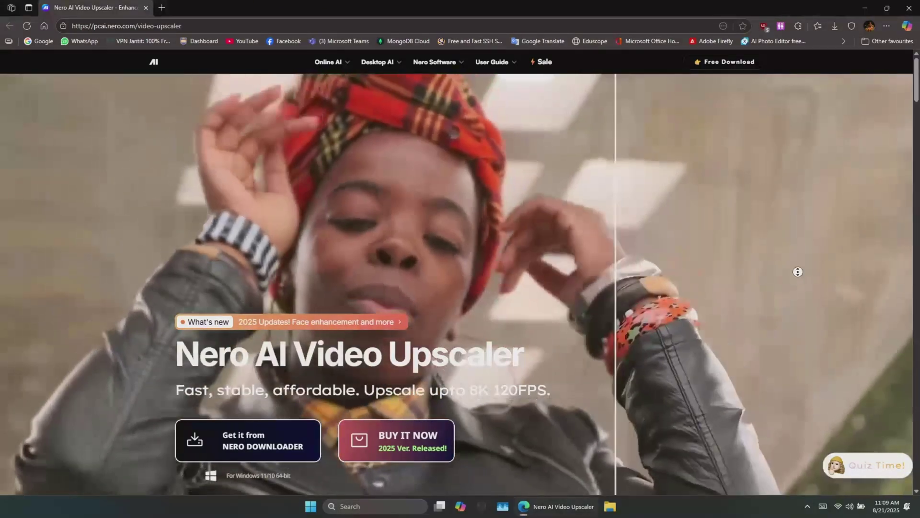
Scroll down from the hero banner to the five AI models, including Fast, Animation, Realistic and Face Enhancement
scroll(798, 272, down, 4)
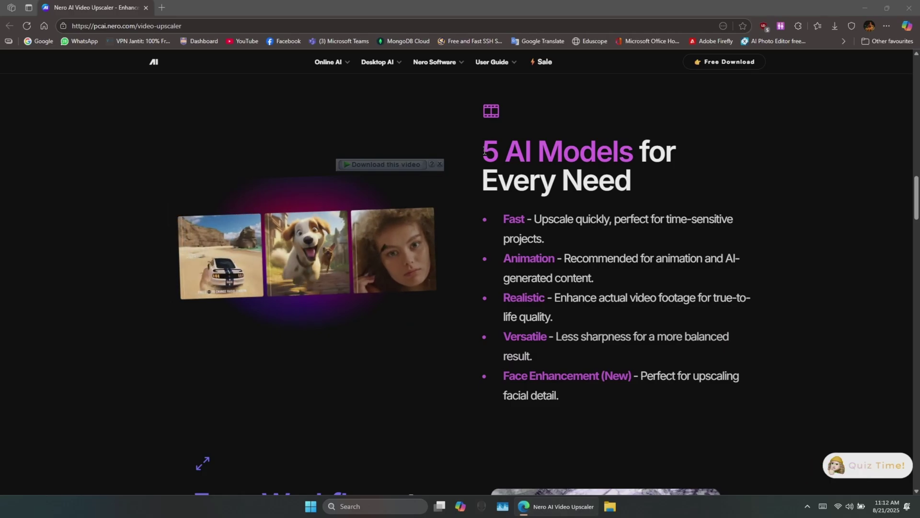
Highlight the 5 AI Models heading, then scroll on to Easy Workflows: Clip Selection, Batch Process, MP4/MOV/AVI
drag(613, 160, 633, 159)
click(586, 232)
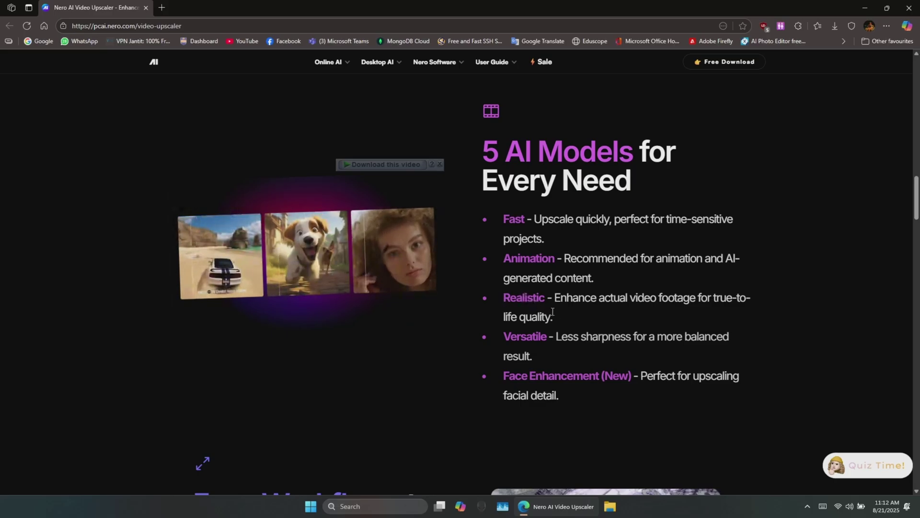
scroll(592, 314, down, 1)
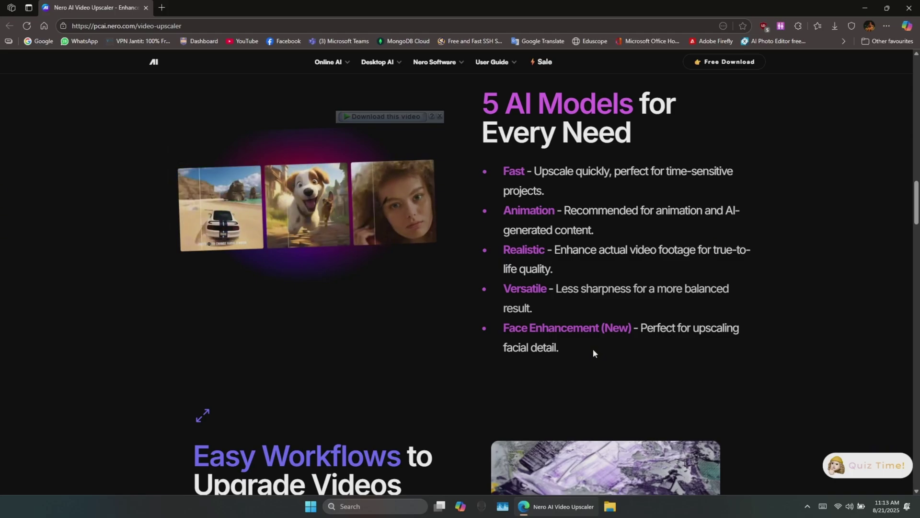
scroll(589, 356, down, 1)
scroll(588, 355, down, 5)
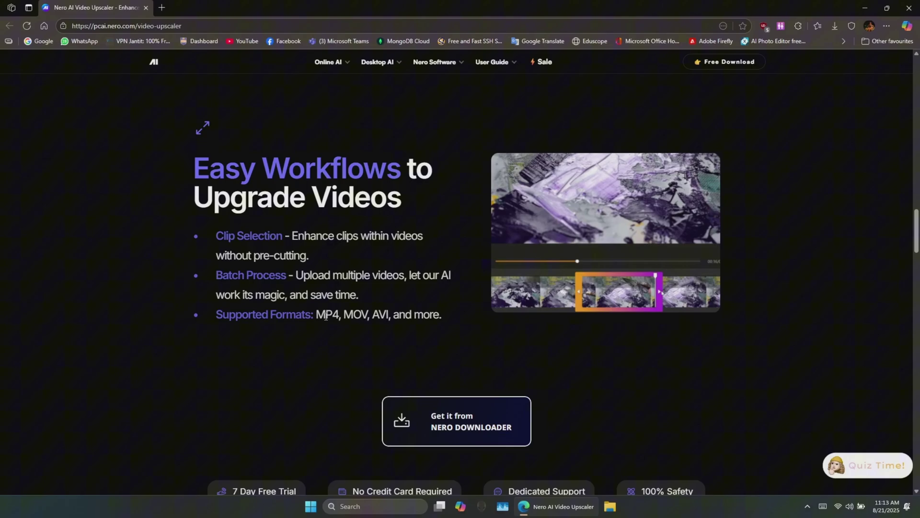
Scroll to the New in Video Upscaler section and its 120 FPS feature
scroll(462, 333, down, 7)
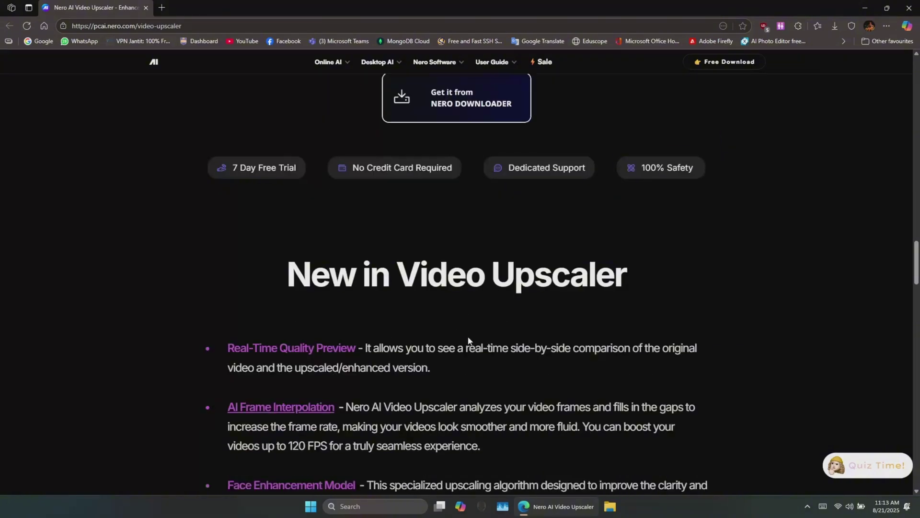
scroll(469, 337, down, 1)
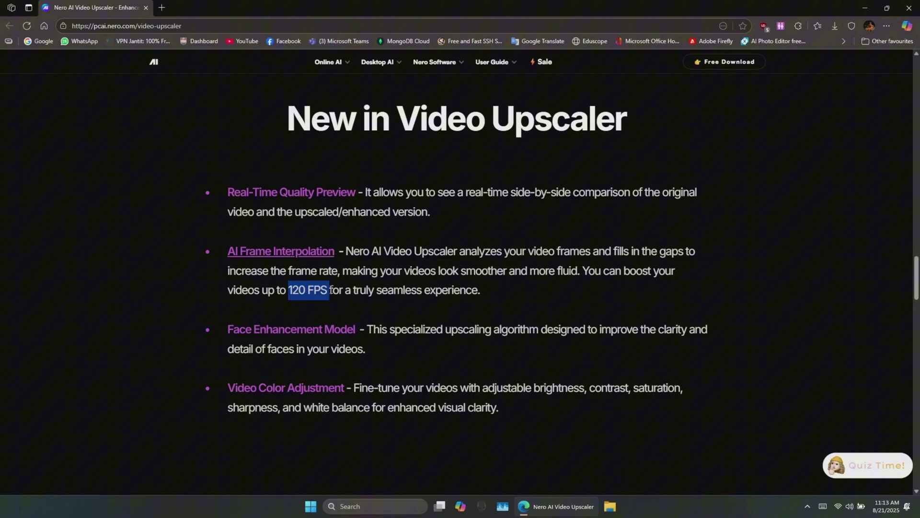
click(258, 334)
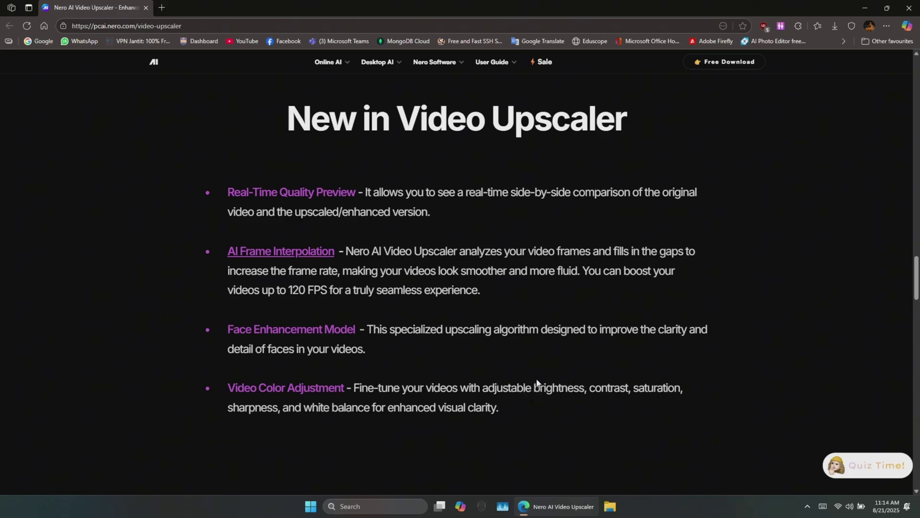
Scroll to System and Hardware Requirements and highlight the 8 GB minimum and recommended RAM
scroll(537, 382, down, 10)
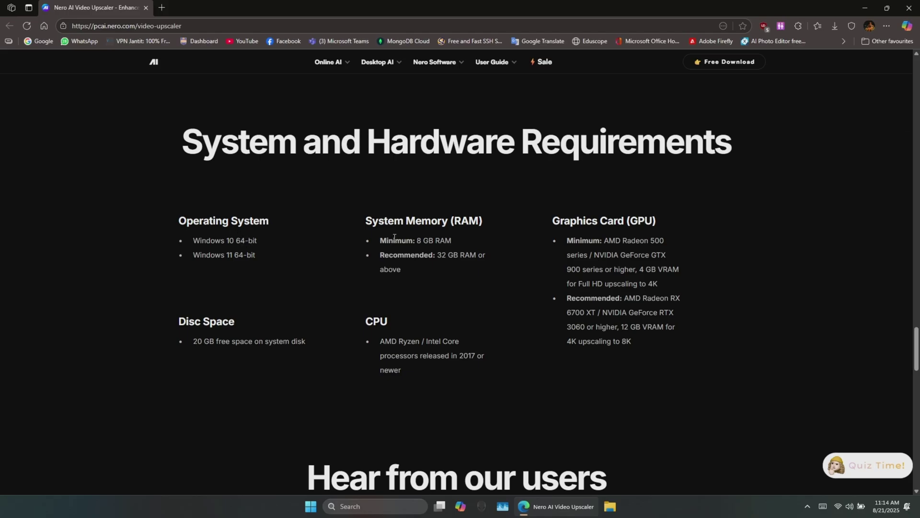
drag(395, 238, 449, 259)
click(496, 261)
click(415, 288)
Open Task Manager's Performance view and show the GPU 1 (AMD Radeon RX 5700 XT) details
key(ctrl+shift+Escape)
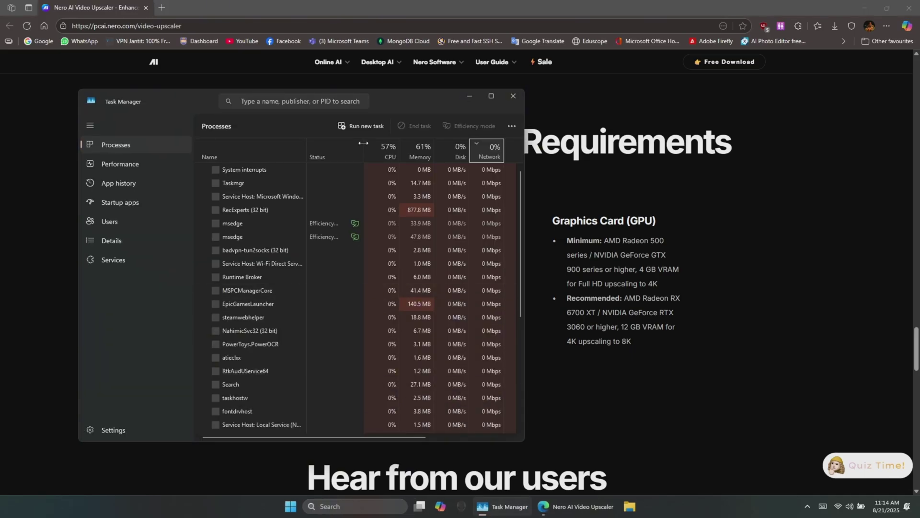
click(135, 167)
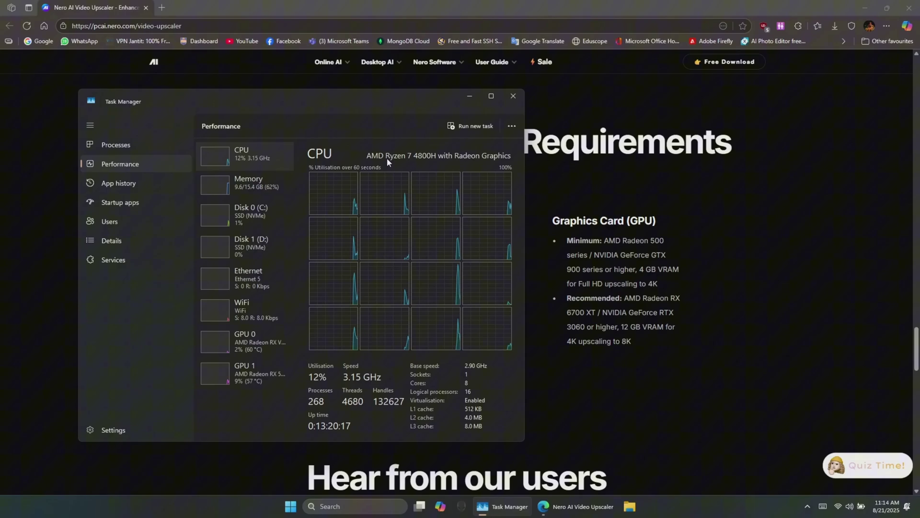
click(252, 183)
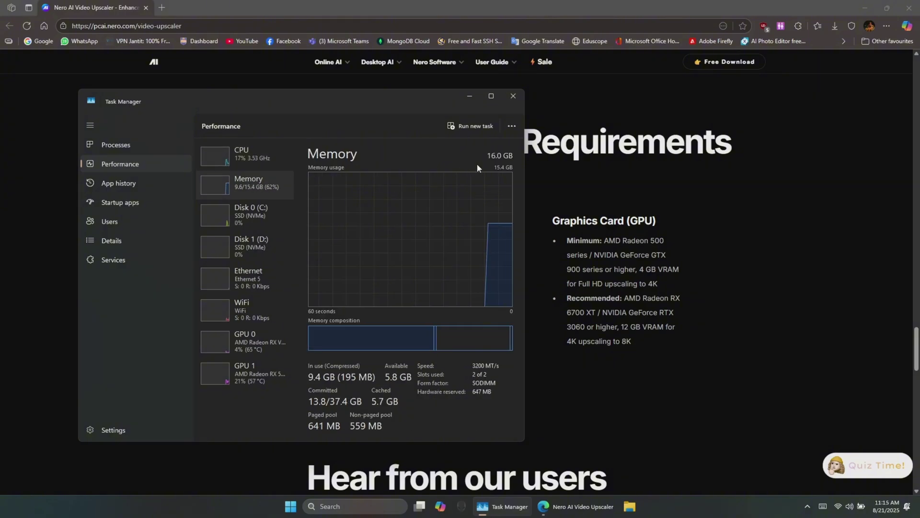
key(End)
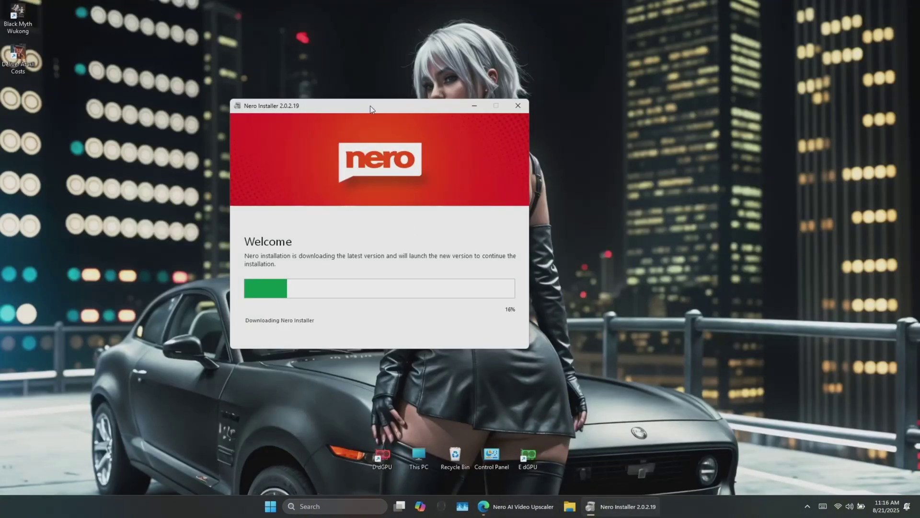
Accept the licence terms and set the install location to a new folder on Local Disk (D:)
drag(370, 107, 396, 131)
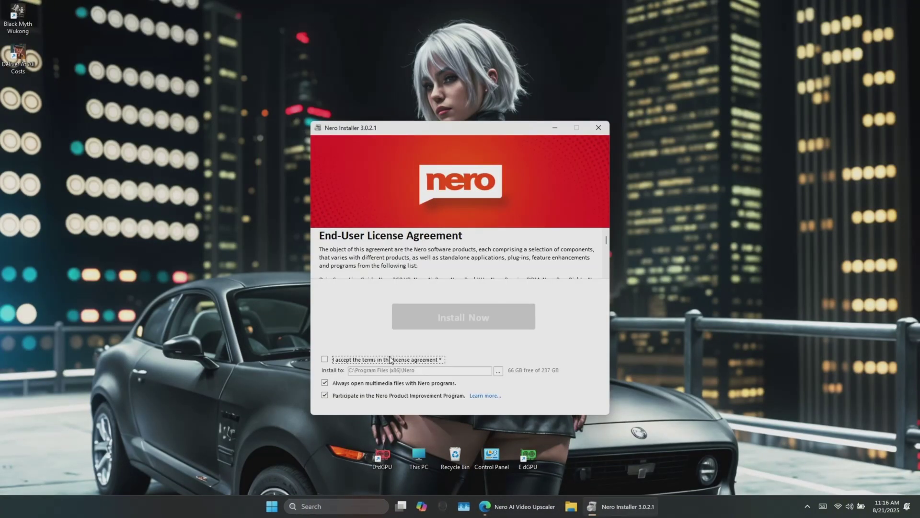
click(325, 359)
click(498, 371)
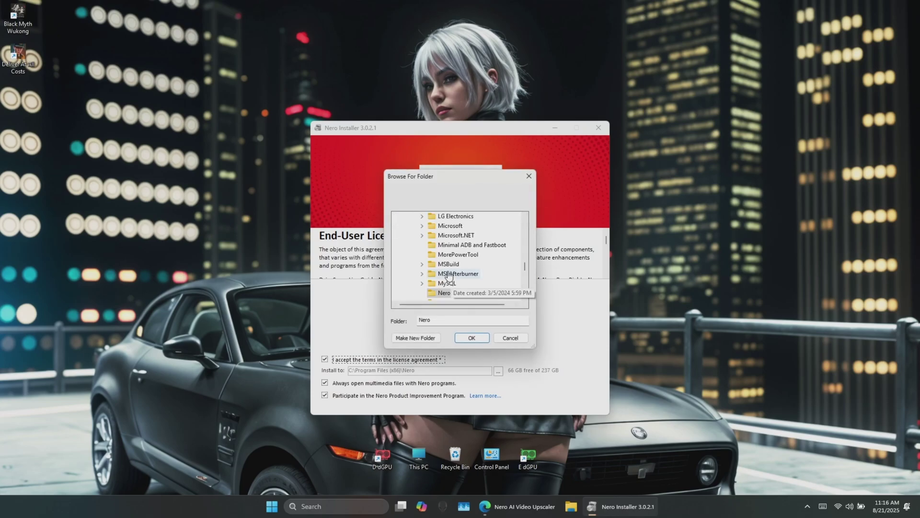
scroll(448, 269, down, 10)
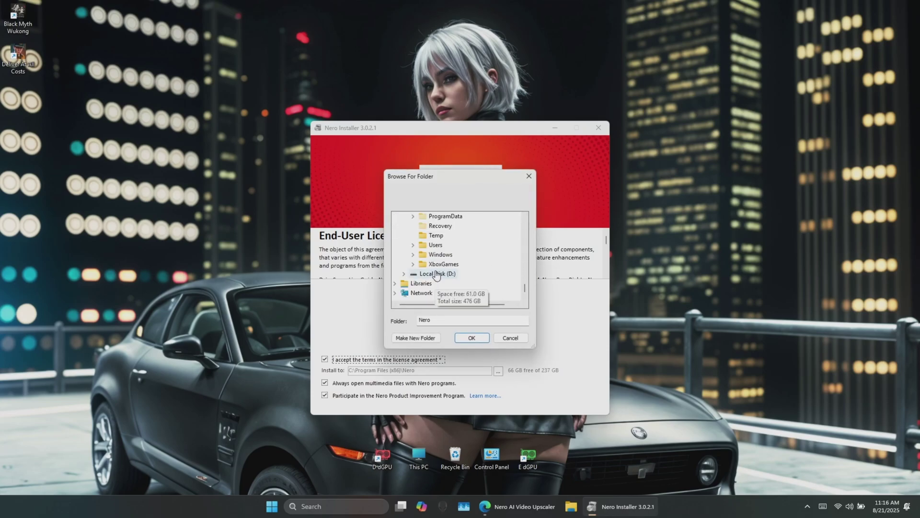
double_click(439, 273)
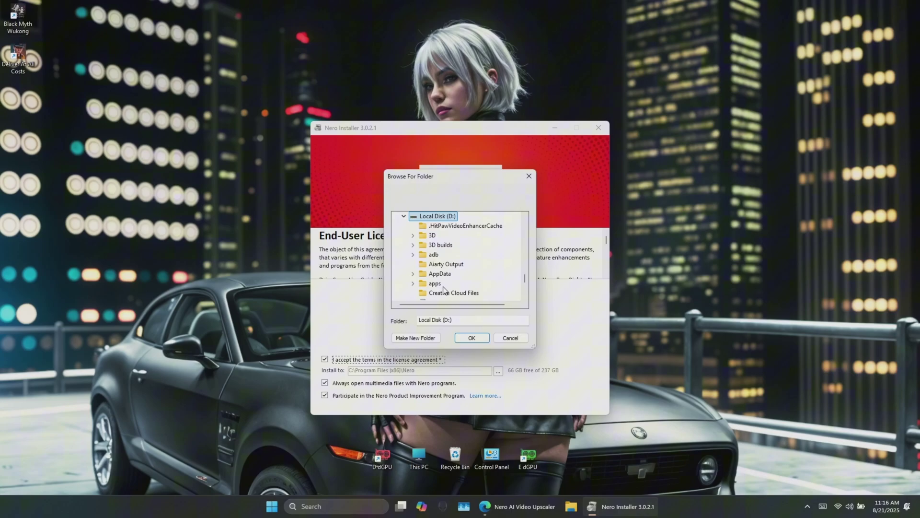
click(415, 338)
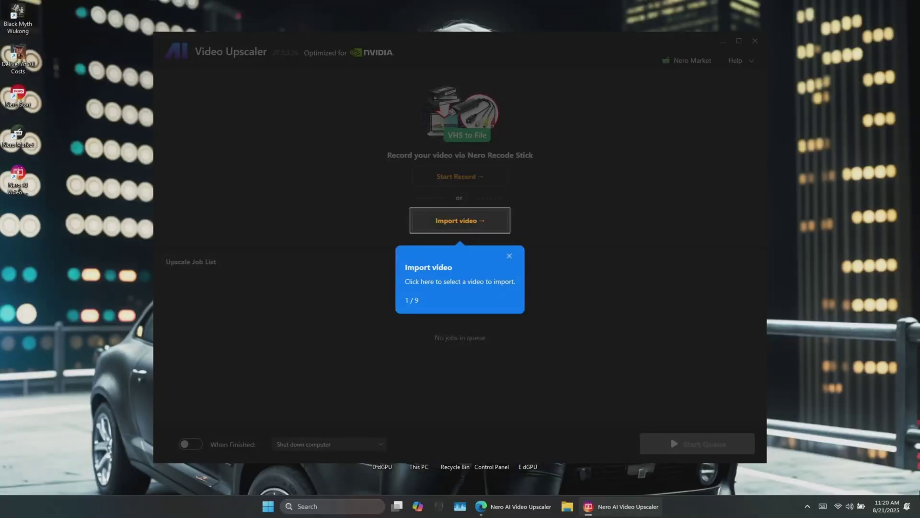
Import Demo Video into the upscaler and skip through the tutorial tips
click(461, 222)
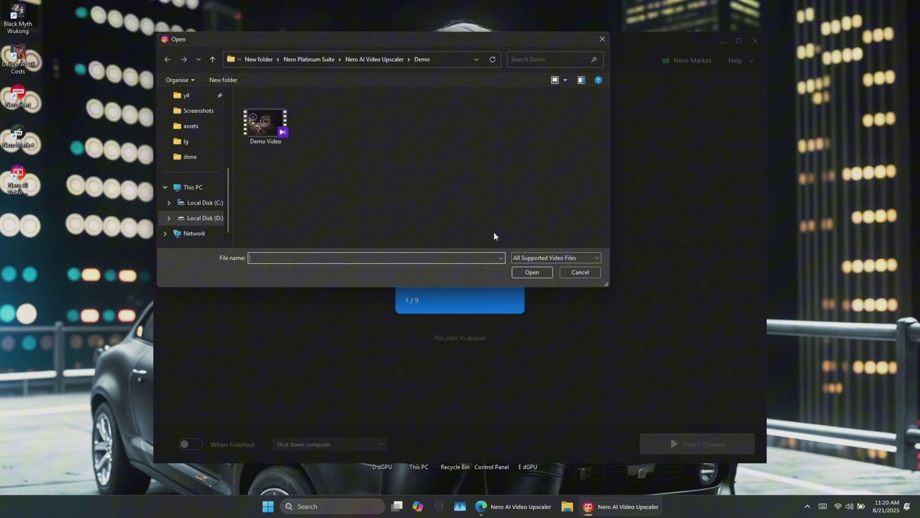
click(264, 114)
click(532, 272)
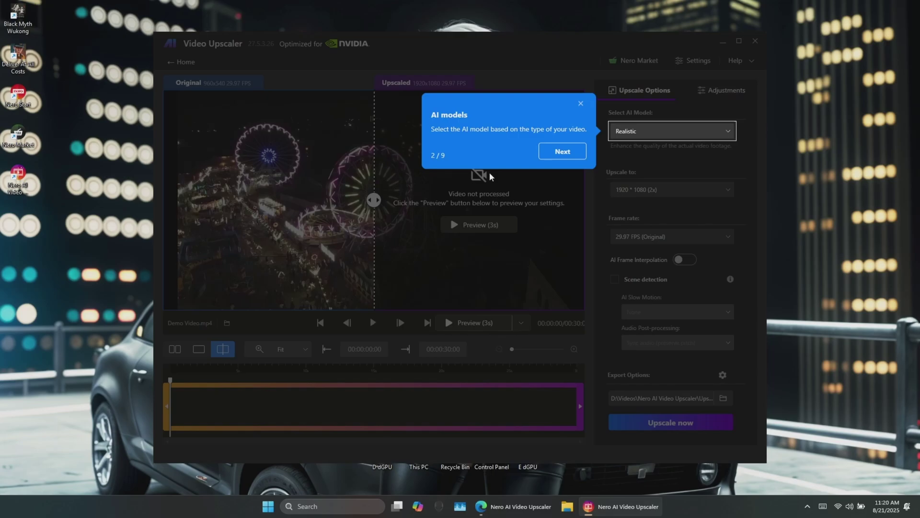
click(562, 151)
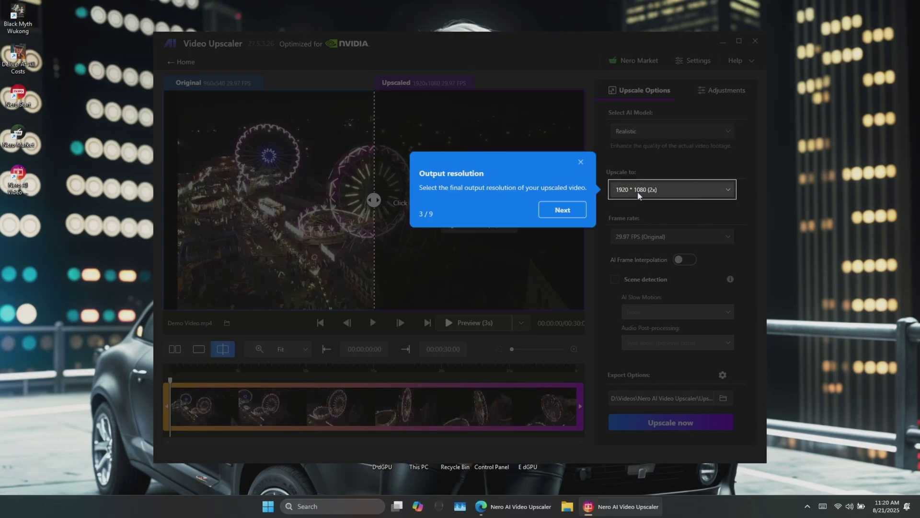
click(561, 210)
click(559, 441)
Generate a 3-second Realistic 1920×1080 preview and sweep the comparison divider across the frame
click(479, 225)
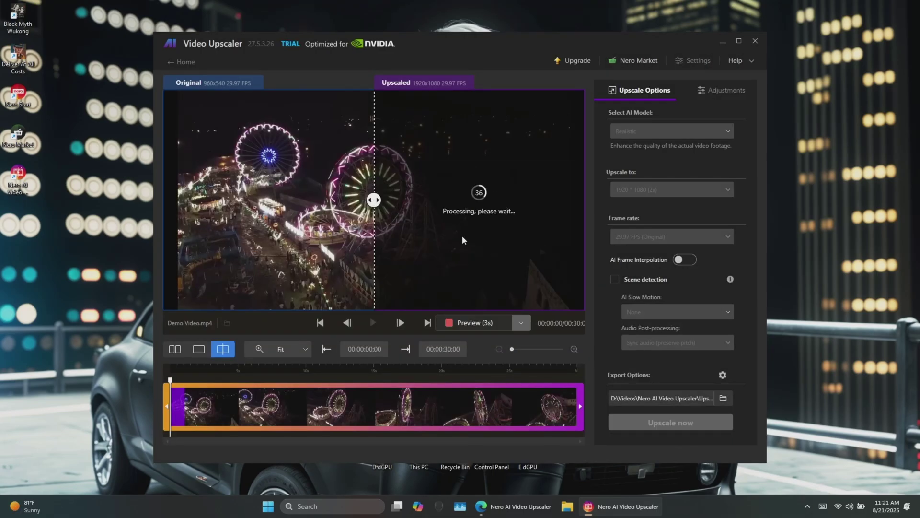
drag(376, 230, 288, 237)
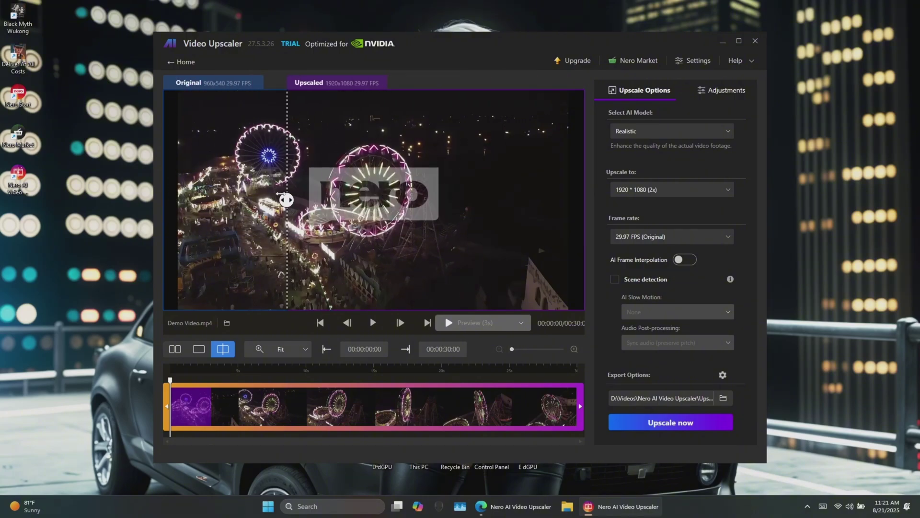
drag(287, 200, 180, 200)
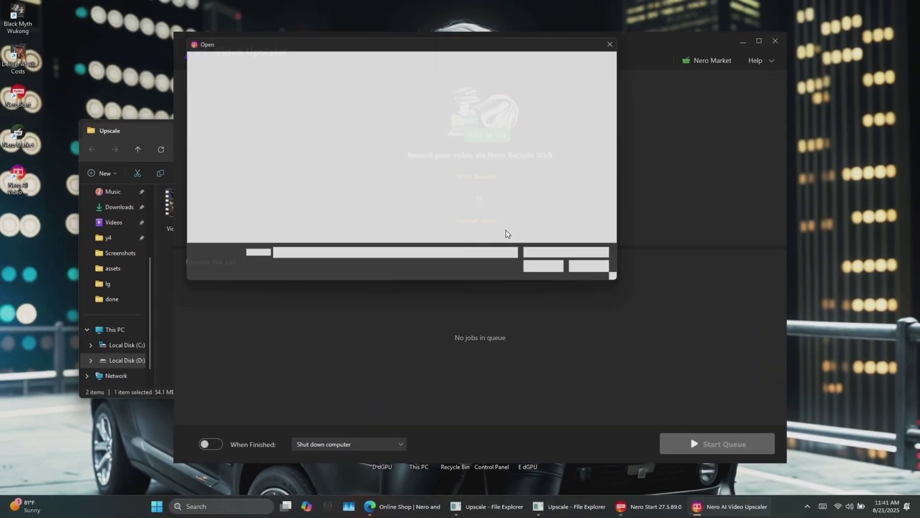
Load Demo Video and bring up its colour adjustment sliders
click(286, 119)
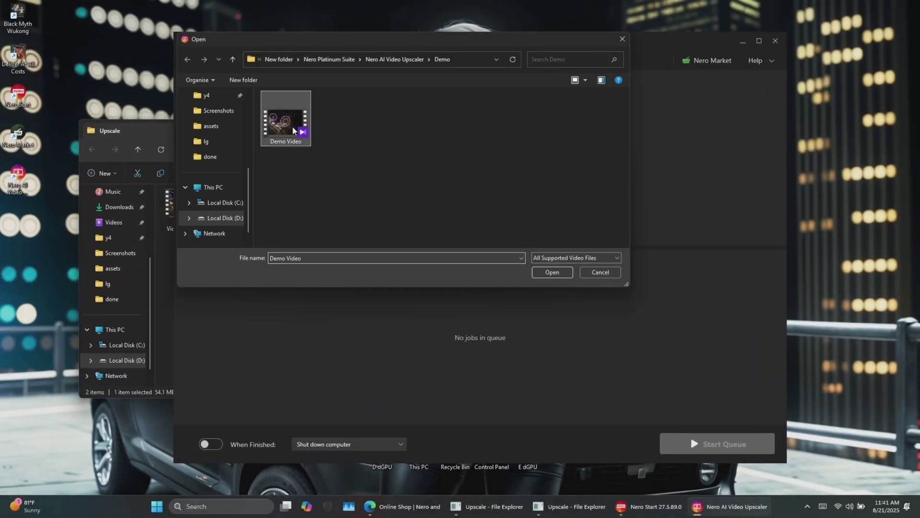
click(558, 272)
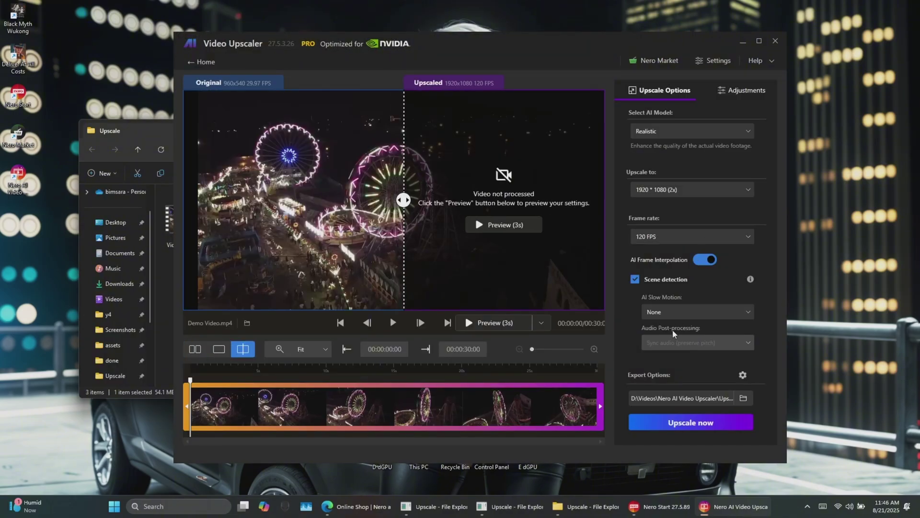
click(743, 94)
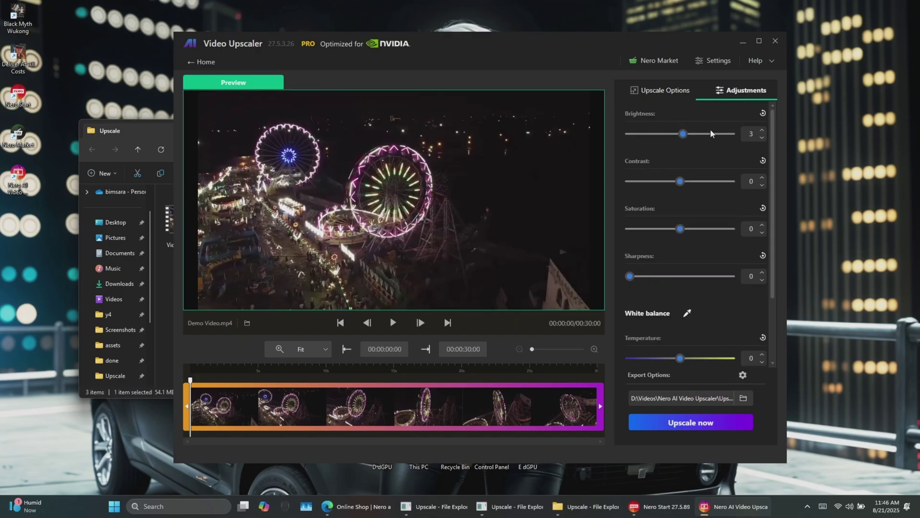
scroll(713, 180, down, 7)
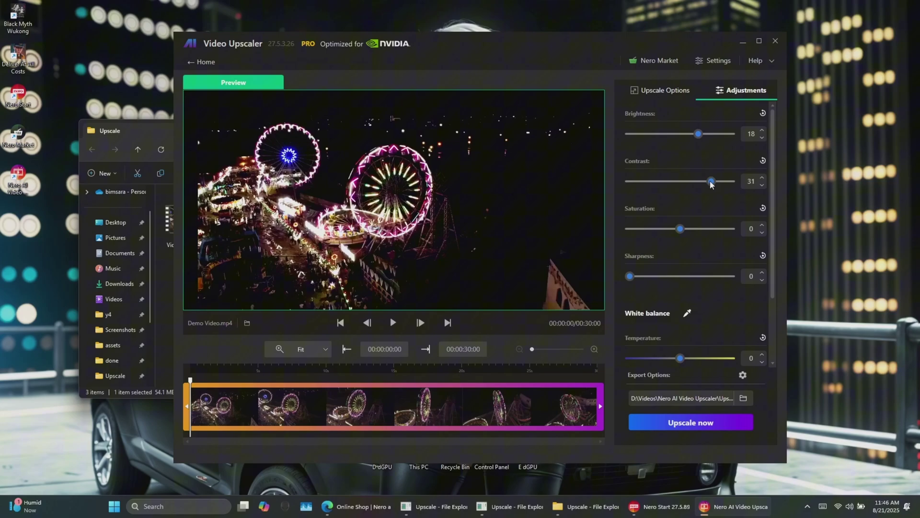
scroll(680, 233, up, 9)
Warm the colour temperature, then reset all adjustments to zero and return to Upscale Options
scroll(711, 298, down, 4)
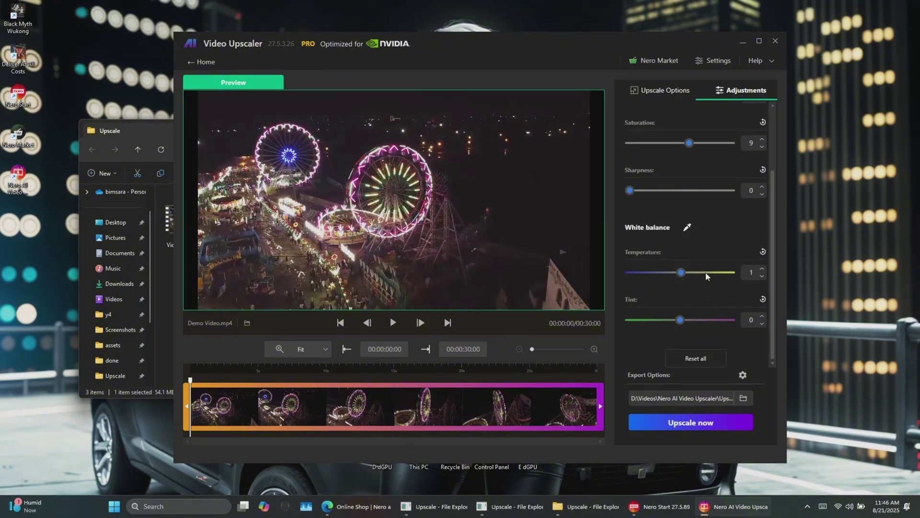
drag(639, 272, 728, 271)
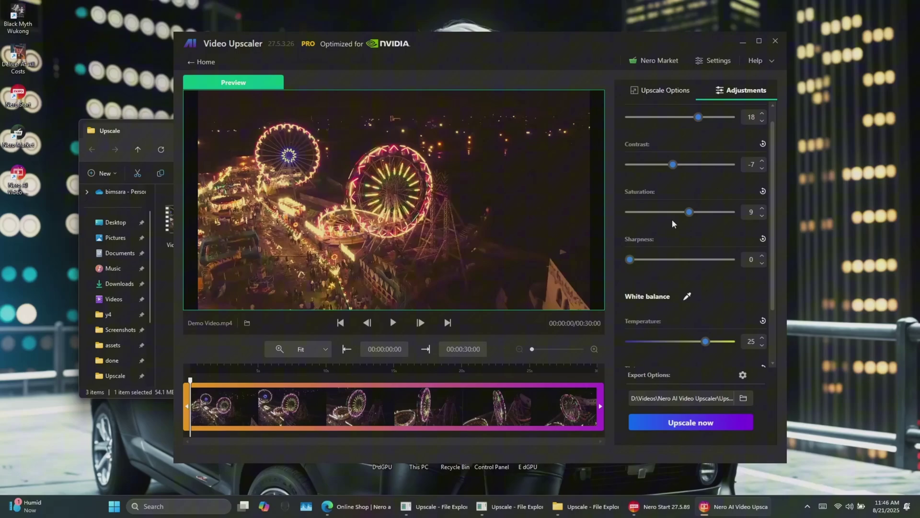
scroll(673, 222, down, 3)
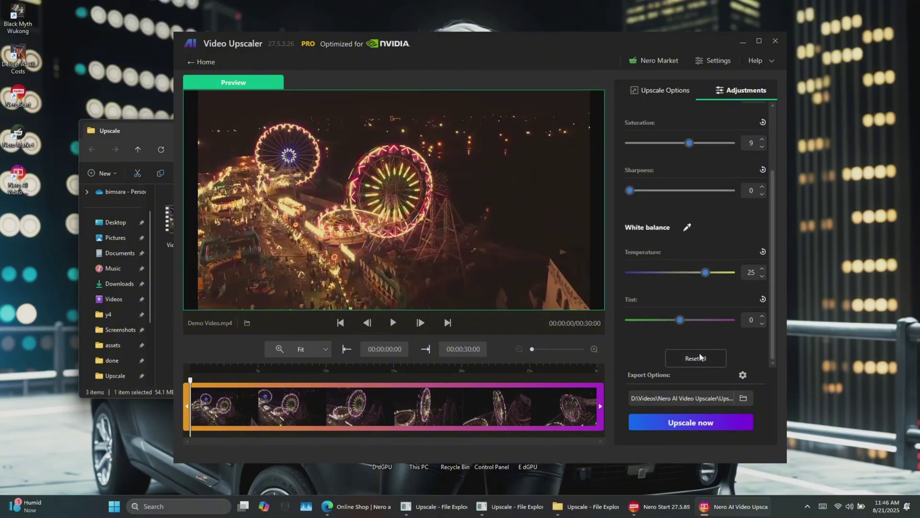
click(698, 358)
scroll(704, 332, up, 4)
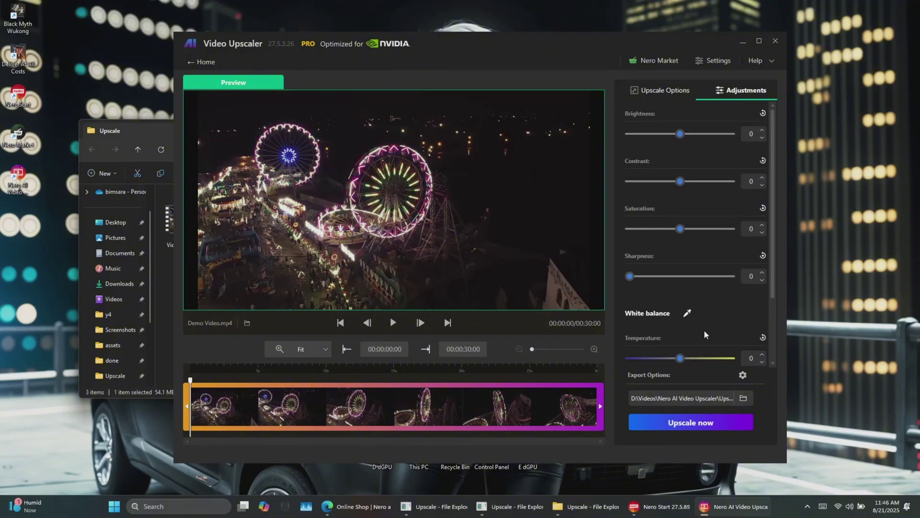
click(660, 90)
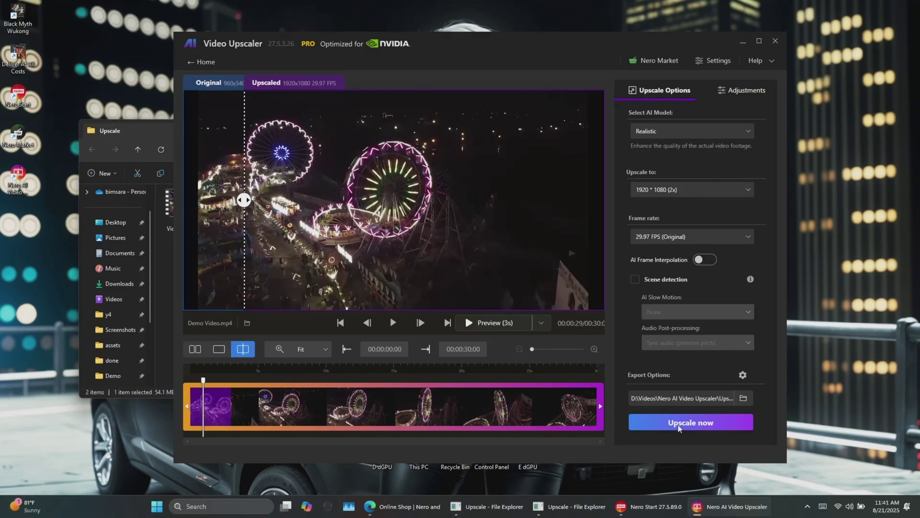
Start upscaling the fairground demo video with Upscale now
click(681, 426)
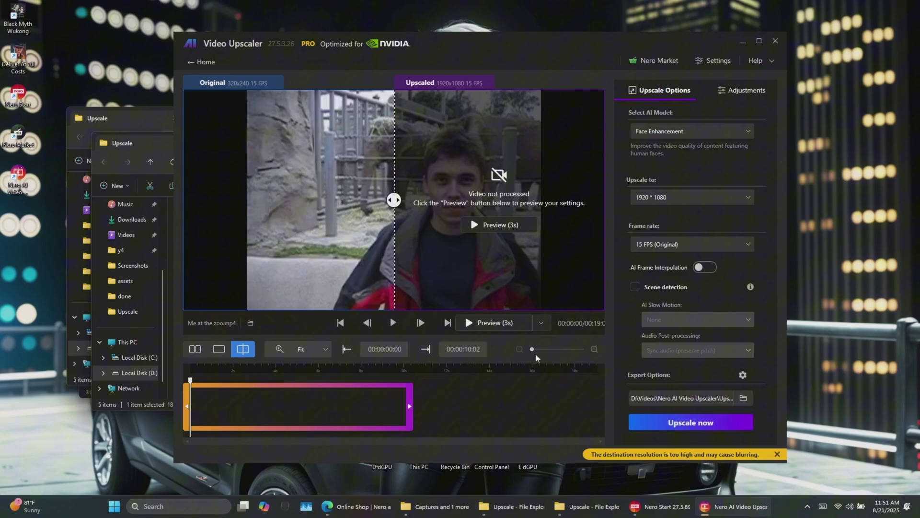
Keep 1920 * 1080, set the zoo clip to 60 FPS, review slow-motion options, and start upscaling
drag(191, 381, 234, 376)
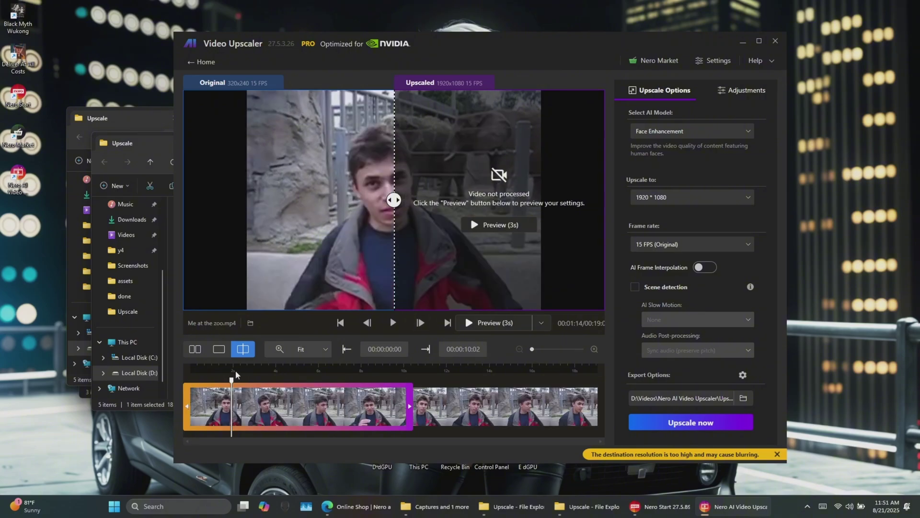
click(692, 197)
click(692, 197)
click(675, 245)
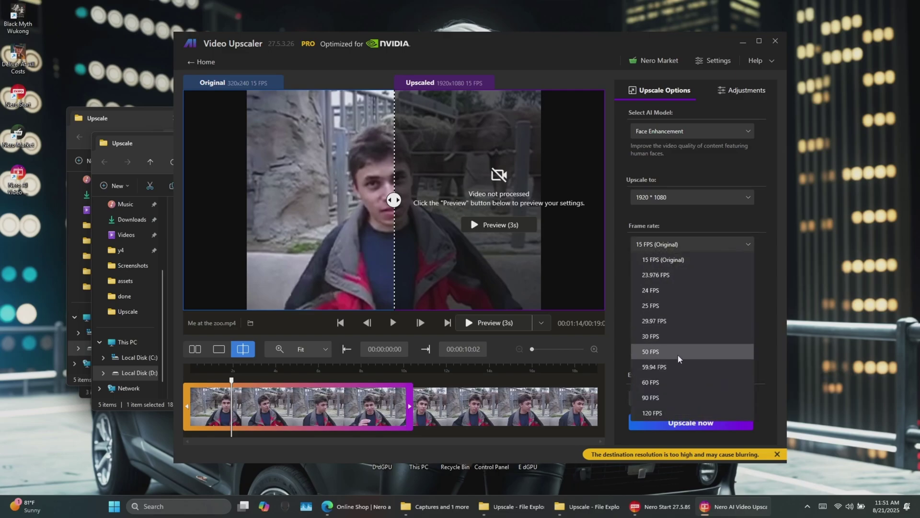
click(677, 382)
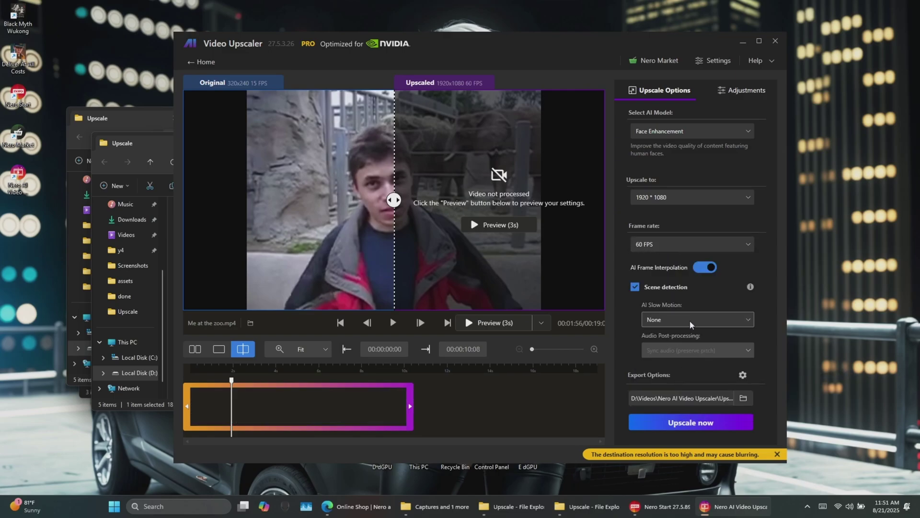
click(701, 316)
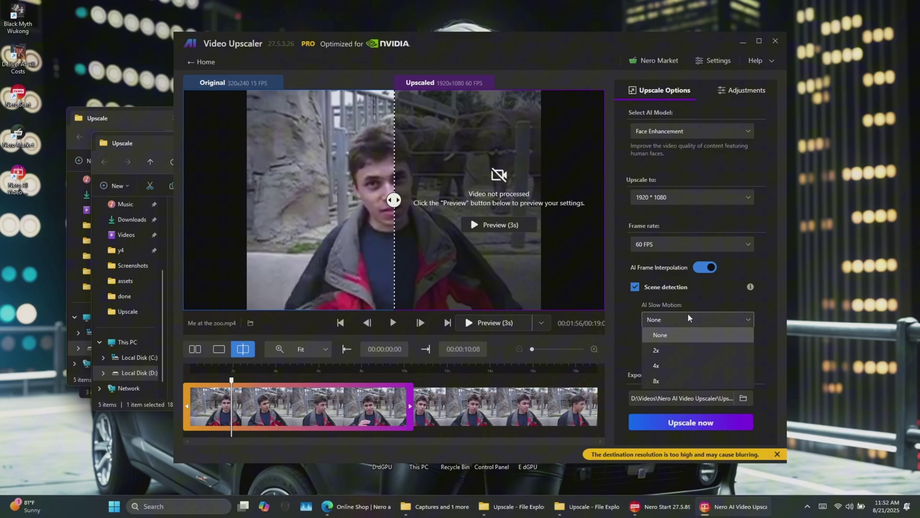
click(714, 424)
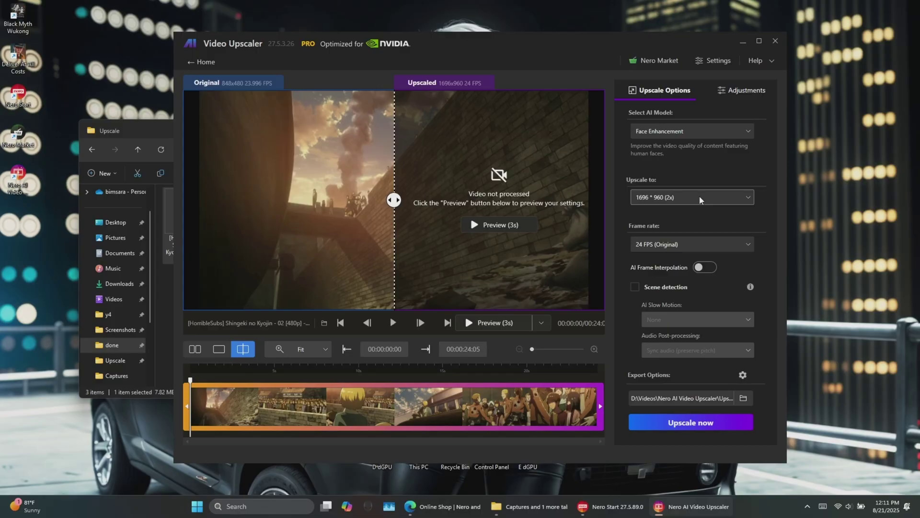
Set the anime clip's output resolution to 2560 * 1440 and check the graphics card in Settings
click(700, 200)
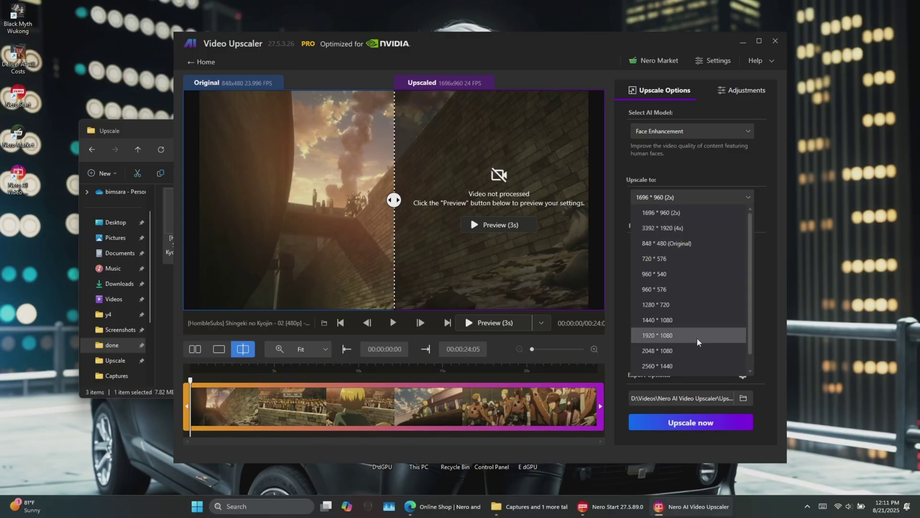
click(698, 366)
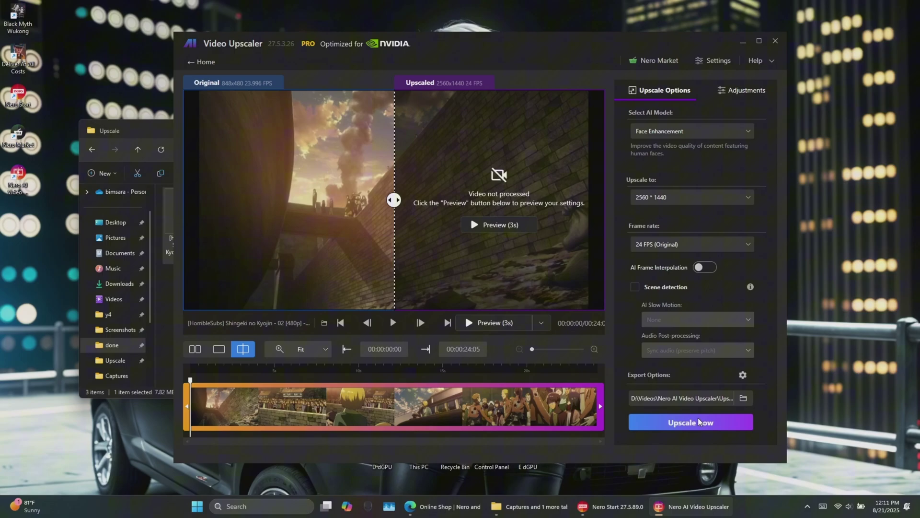
click(742, 90)
click(661, 90)
click(714, 60)
click(458, 216)
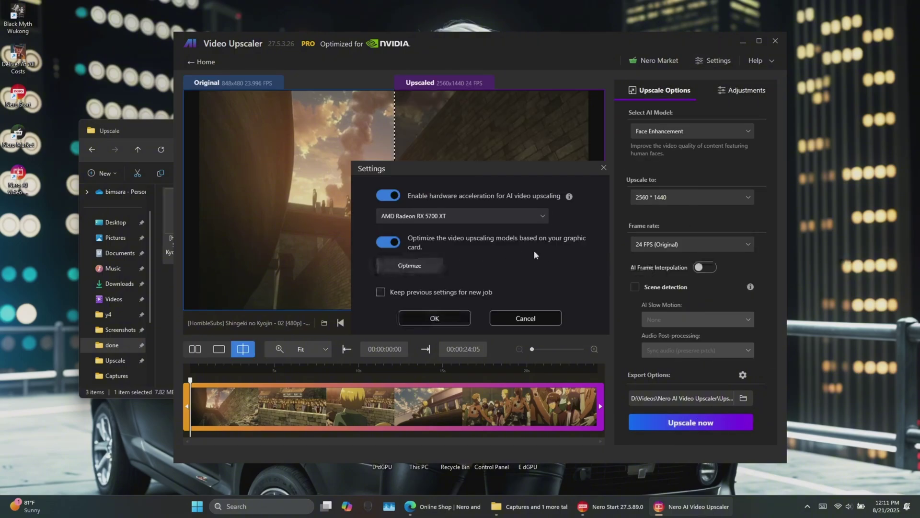
key(Return)
key(Return)
Choose the Animation model and start upscaling the anime clip
click(692, 131)
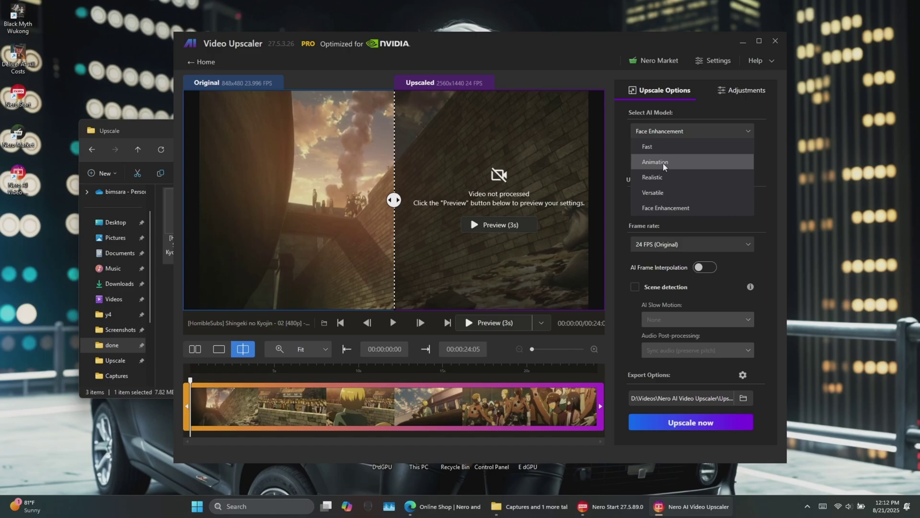
click(690, 161)
click(715, 423)
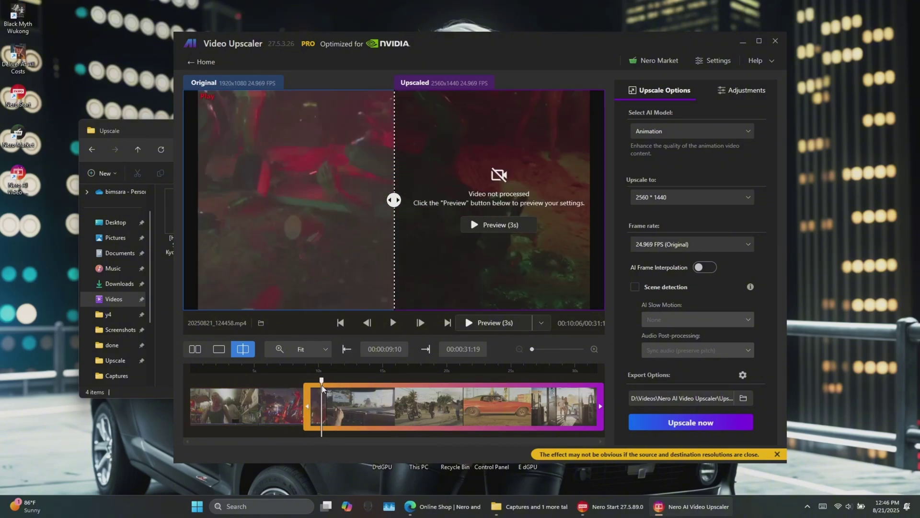
End the range at the playhead and pick the Fast model at original 1920×1080
click(426, 349)
click(691, 244)
click(691, 131)
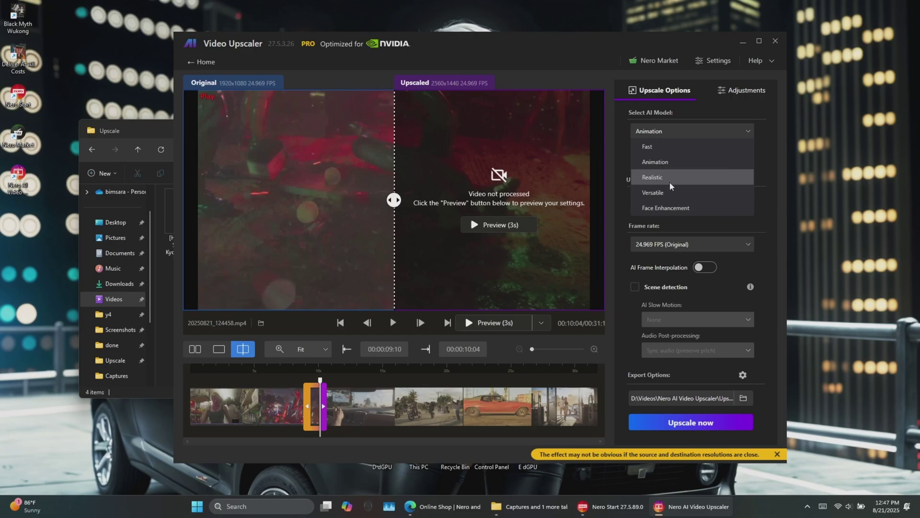
click(648, 147)
click(691, 197)
click(685, 269)
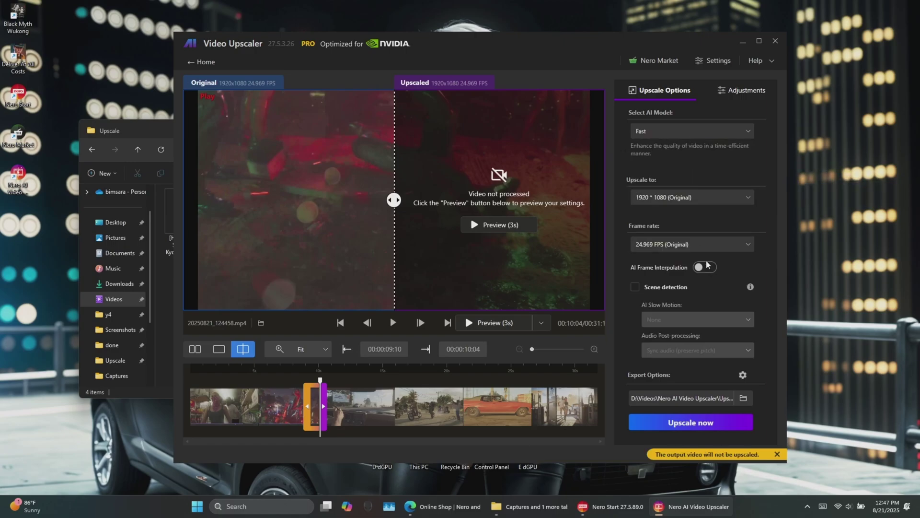
Set 8x AI slow motion at 59.94 FPS and start the upscale
click(670, 381)
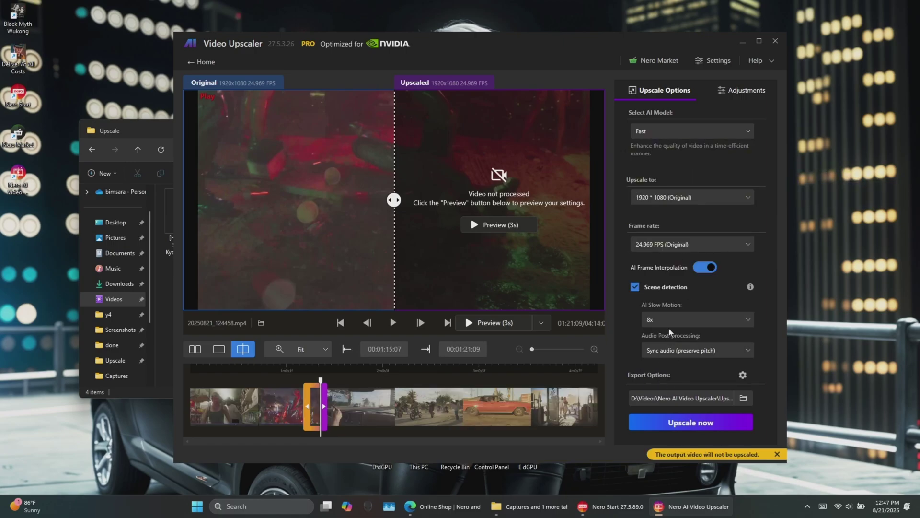
click(690, 244)
click(671, 364)
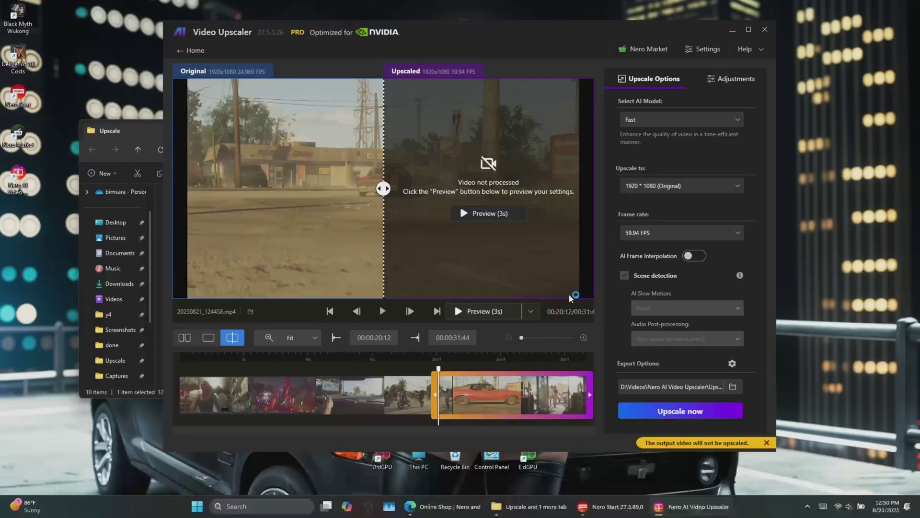
Change the output frame rate to 120 FPS and launch the conversion job
click(690, 235)
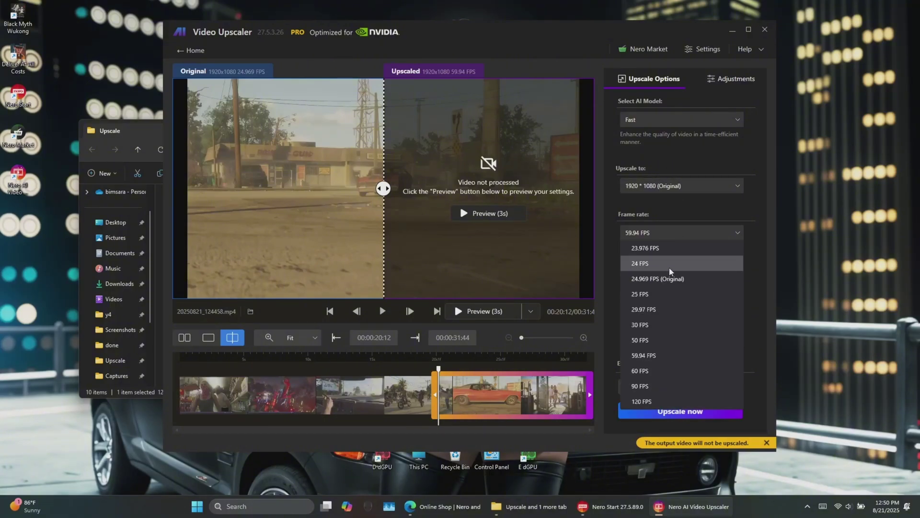
click(667, 404)
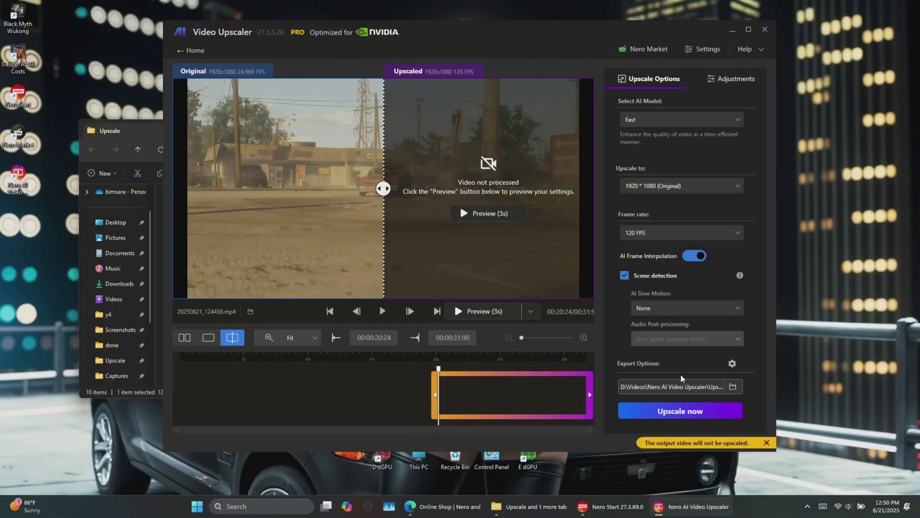
click(698, 418)
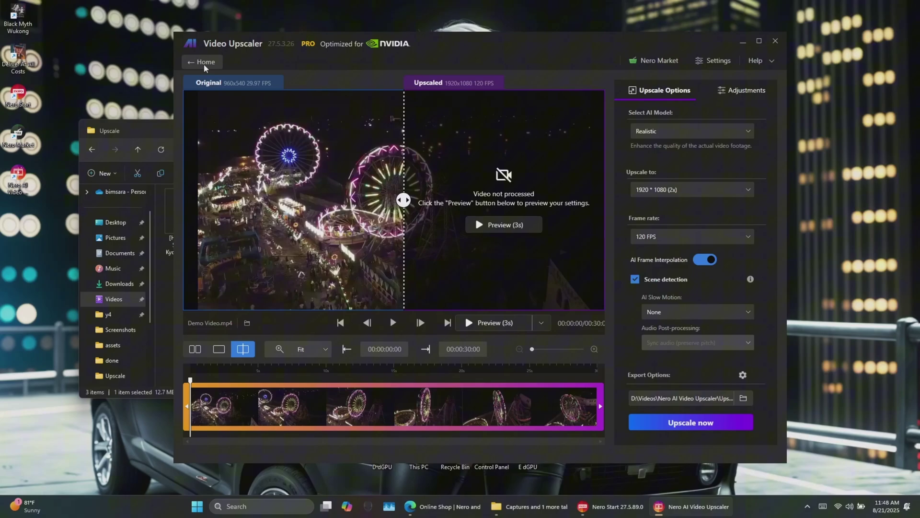
Go Home, start the webcam recorder, and set the Record Video encoder to H.265
click(204, 62)
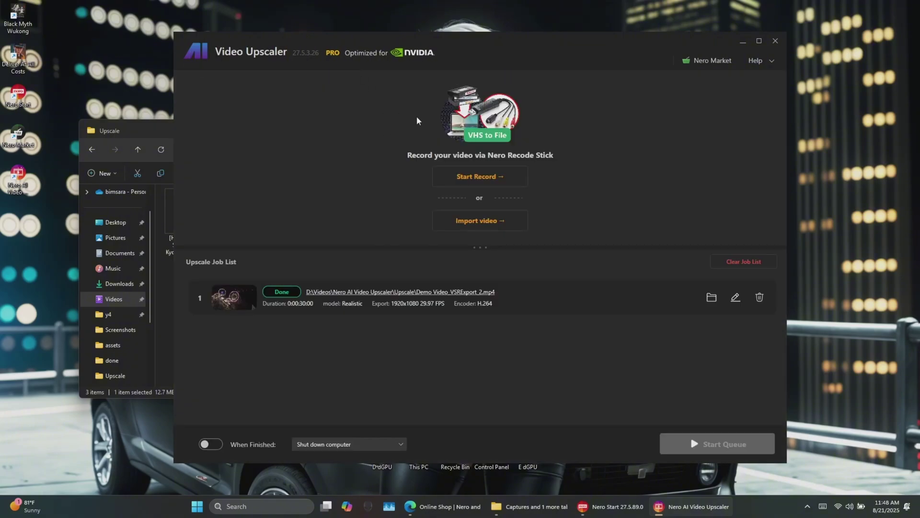
click(477, 177)
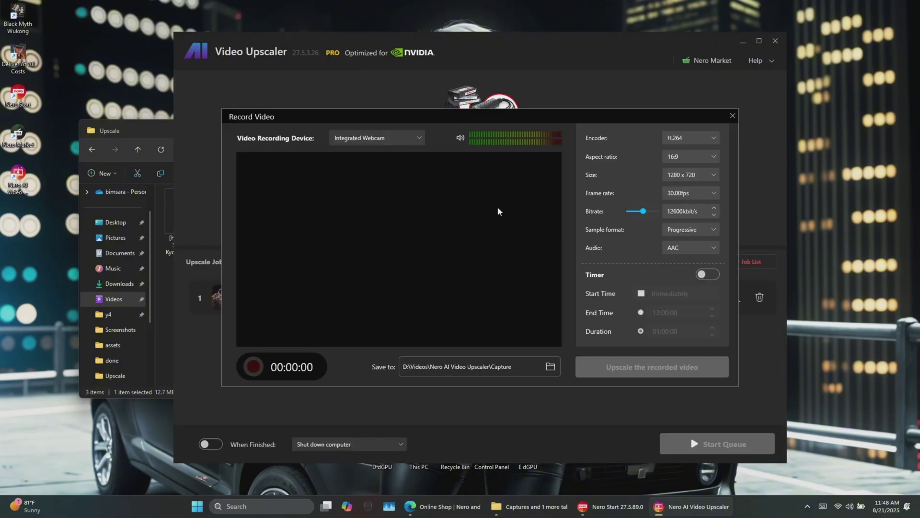
drag(566, 98, 573, 117)
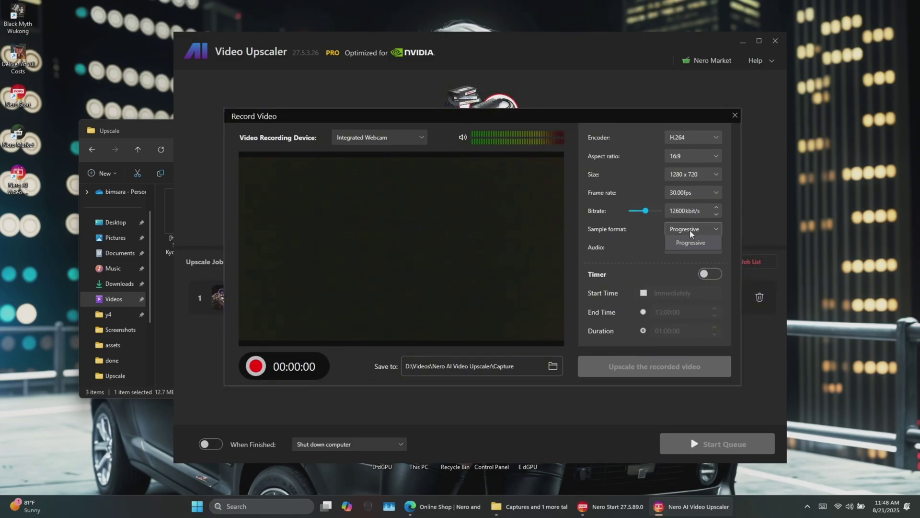
click(691, 139)
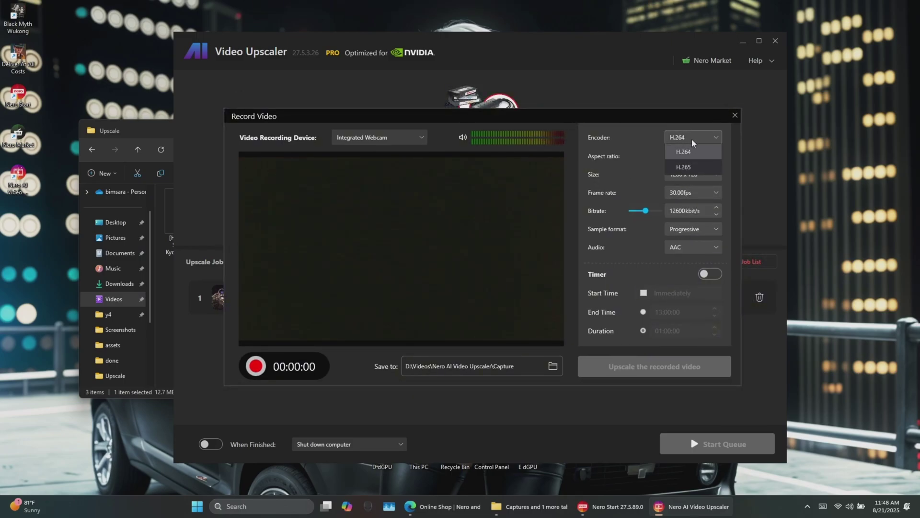
click(689, 163)
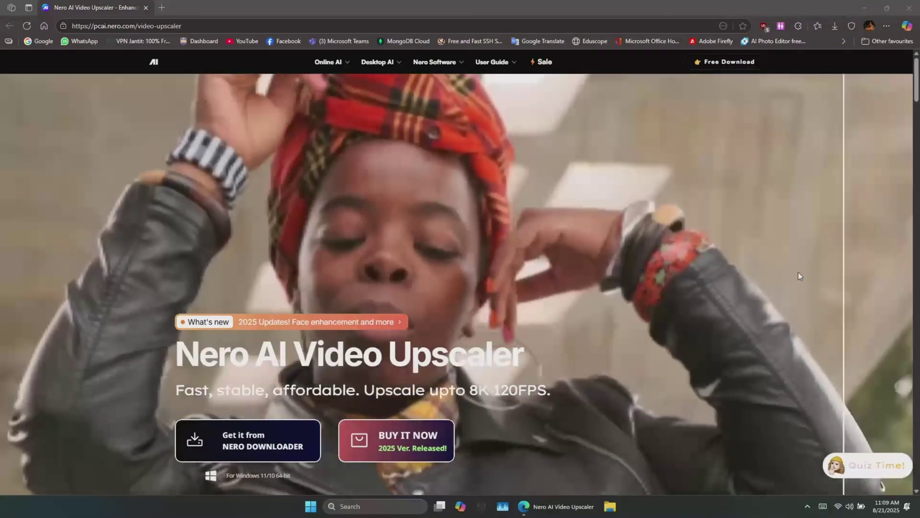
Autoscroll the product page down to the System and Hardware Requirements section
middle_click(798, 276)
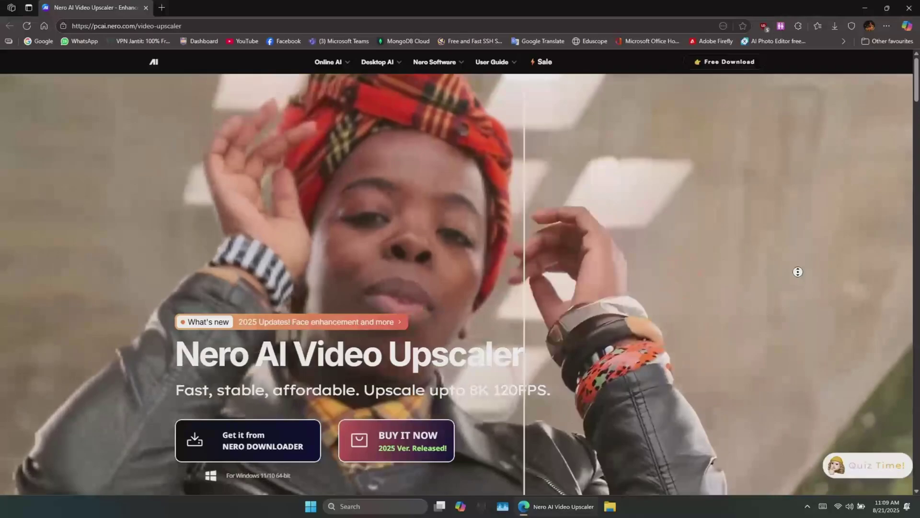